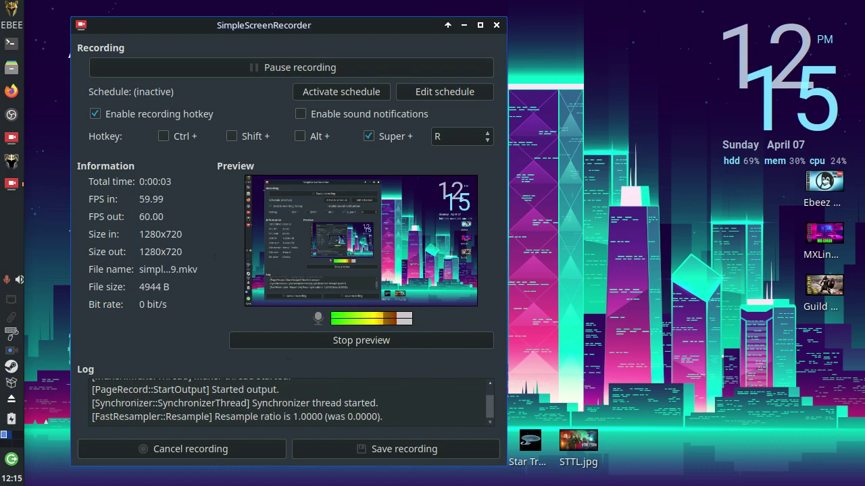
Hide the screen recorder window and dismiss the applications menu to reveal the word-clock desktop
{"action": "key", "text": "super+d"}
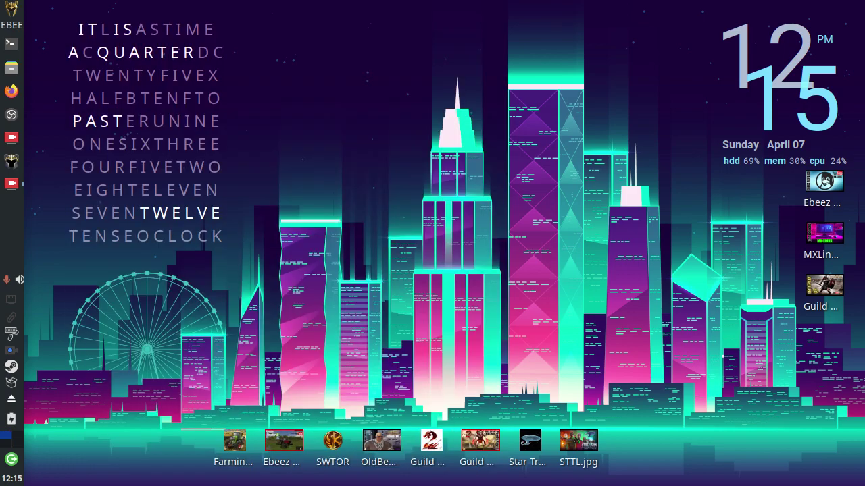
{"action": "key", "text": "super"}
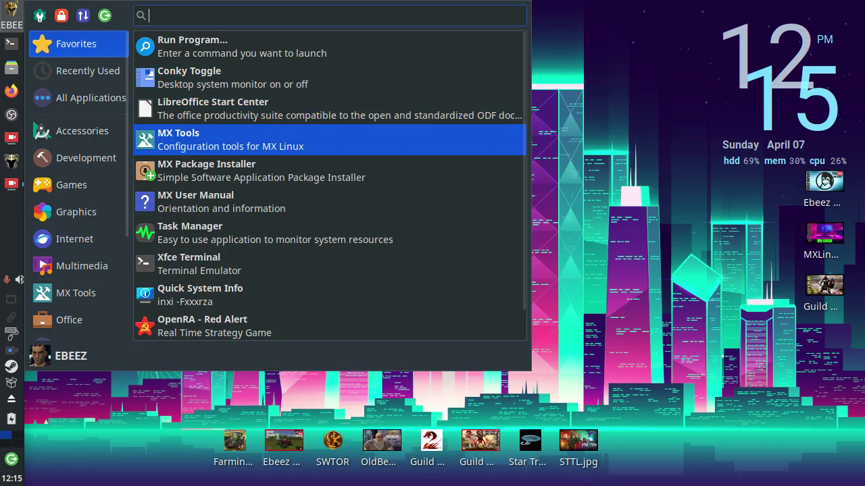
{"action": "key", "text": "Escape"}
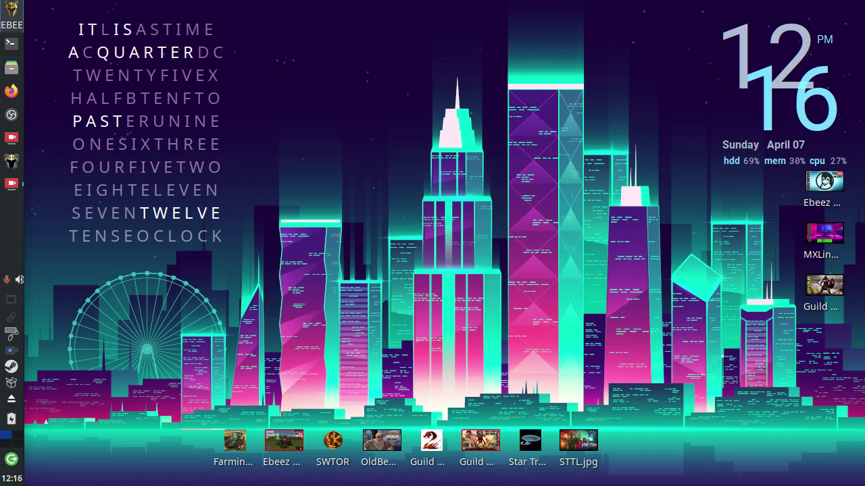
Launch About MX Linux from the MX Tools category of the Whisker menu
{"action": "left_click", "coordinate": [11, 10]}
{"action": "left_click", "coordinate": [76, 293]}
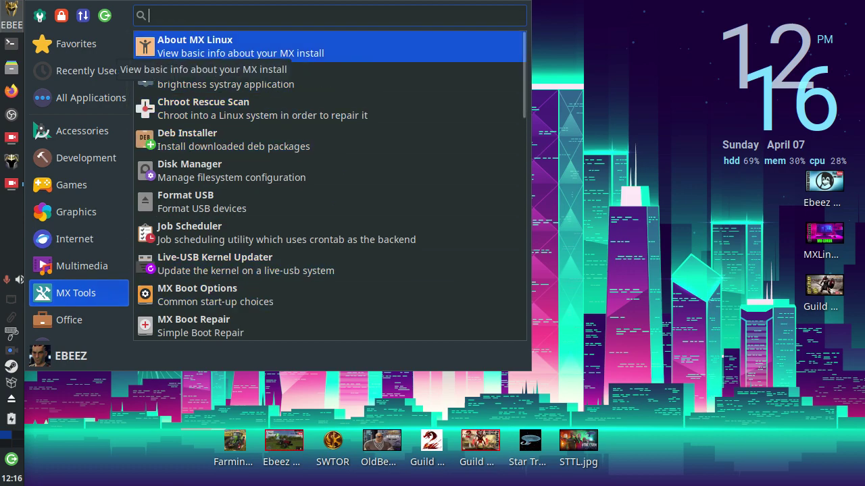
{"action": "key", "text": "Escape"}
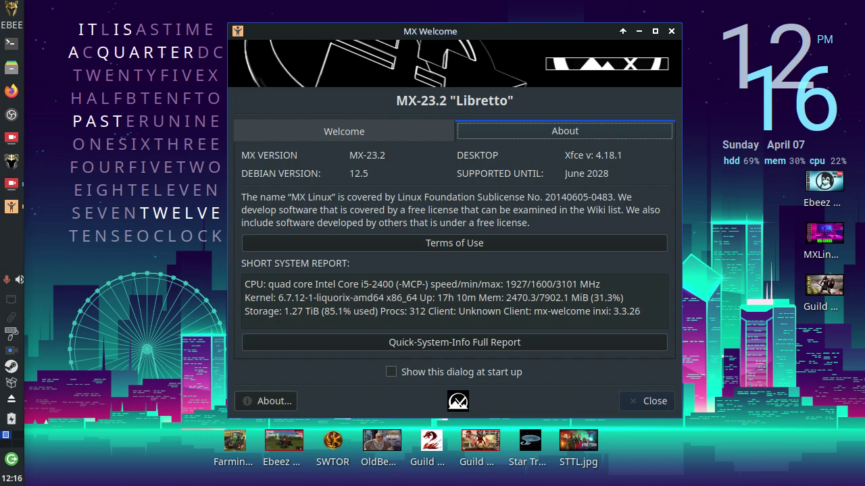
{"action": "key", "text": "Left"}
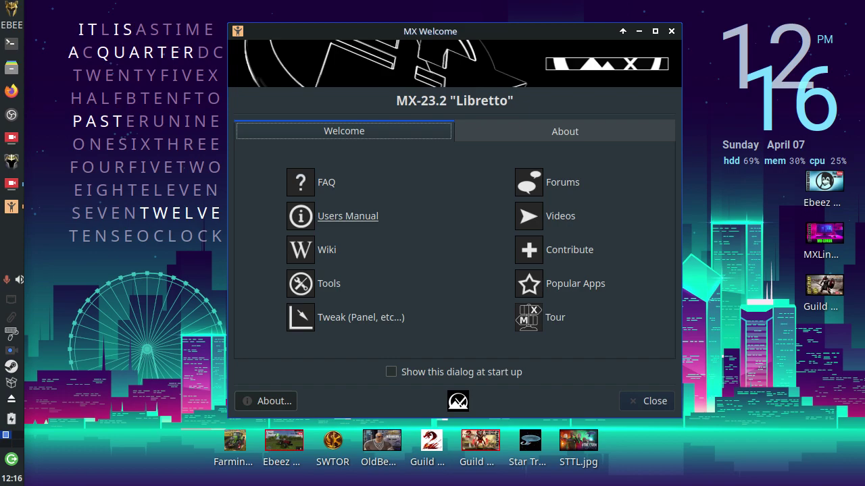
{"action": "key", "text": "Right"}
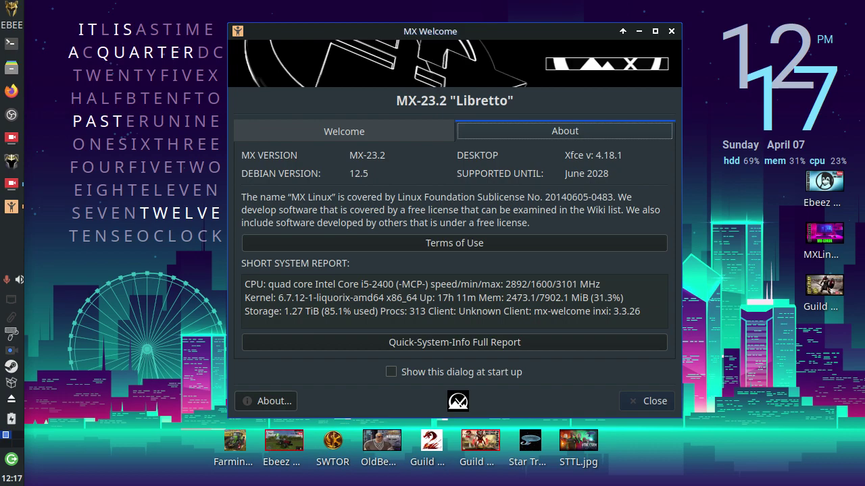
{"action": "key", "text": "Tab"}
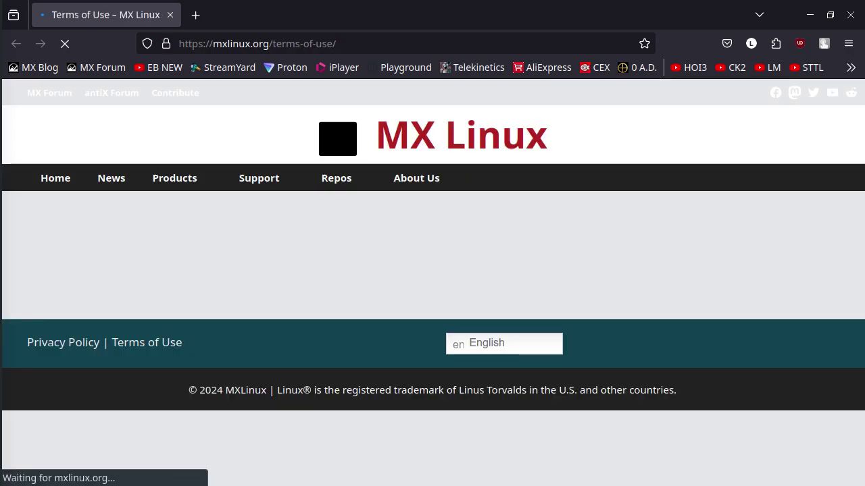
Scroll through the MX Linux Terms of Service to the footer and back, then close Firefox
{"action": "scroll", "coordinate": [433, 284], "scroll_direction": "down", "scroll_amount": 2}
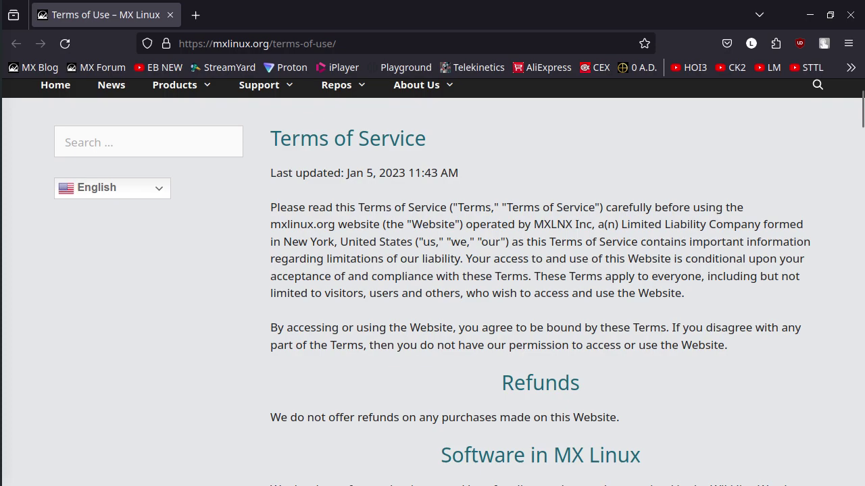
{"action": "scroll", "coordinate": [432, 283], "scroll_direction": "down", "scroll_amount": 6}
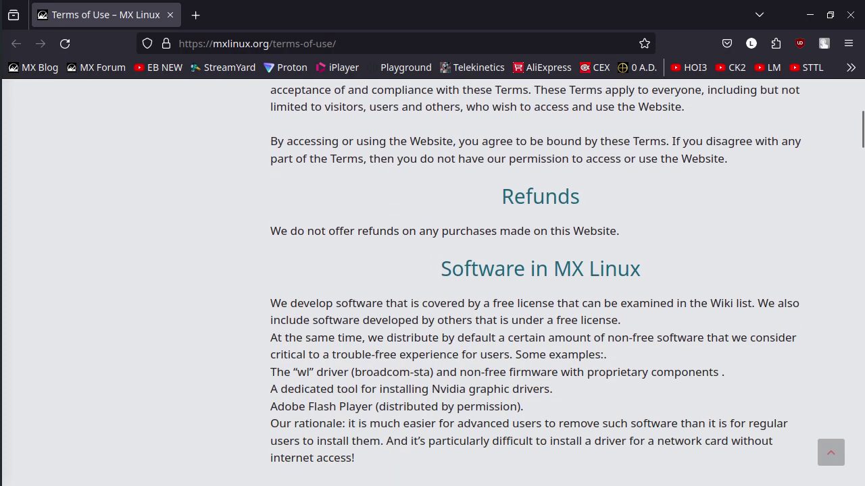
{"action": "scroll", "coordinate": [432, 284], "scroll_direction": "up", "scroll_amount": 4}
{"action": "scroll", "coordinate": [433, 283], "scroll_direction": "down", "scroll_amount": 4}
{"action": "scroll", "coordinate": [433, 284], "scroll_direction": "down", "scroll_amount": 9}
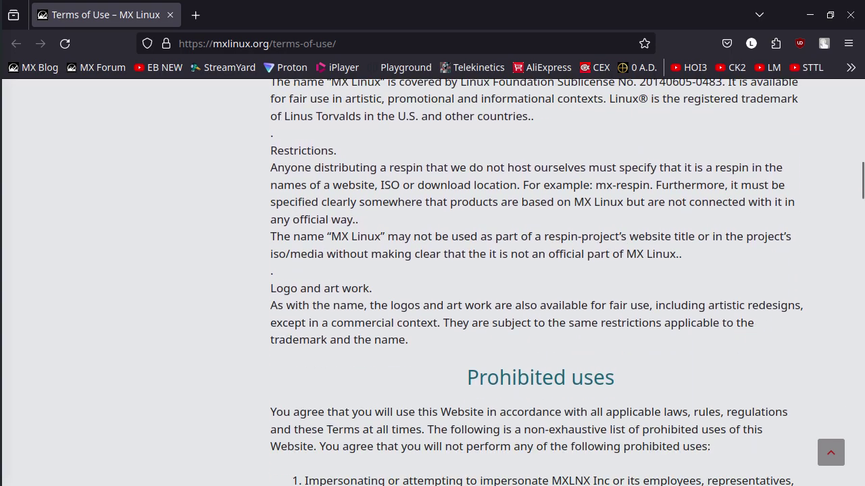
{"action": "scroll", "coordinate": [432, 284], "scroll_direction": "up", "scroll_amount": 4}
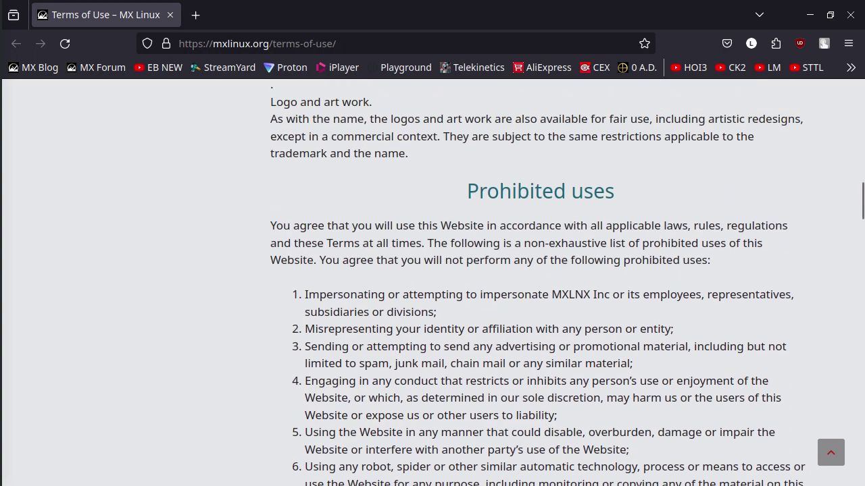
{"action": "scroll", "coordinate": [432, 284], "scroll_direction": "down", "scroll_amount": 1}
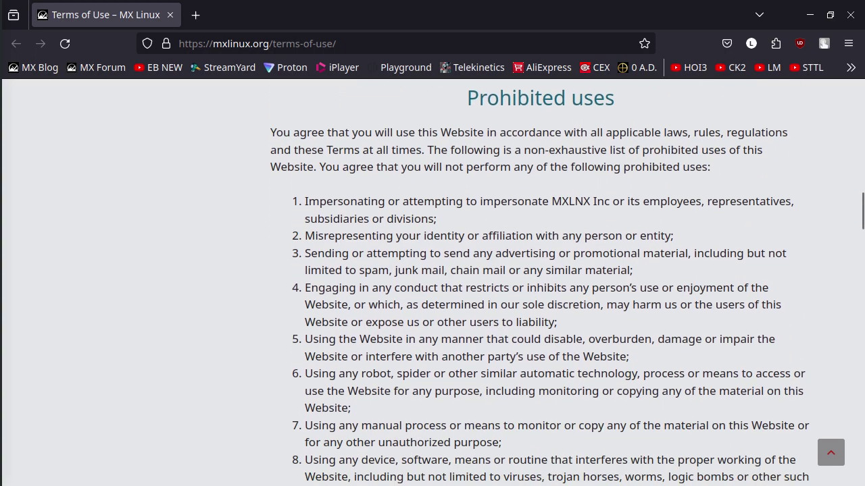
{"action": "scroll", "coordinate": [433, 283], "scroll_direction": "down", "scroll_amount": 1}
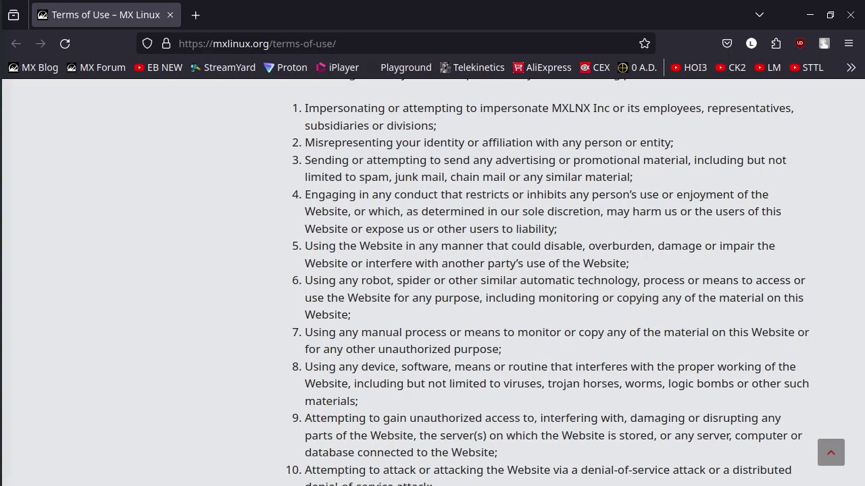
{"action": "scroll", "coordinate": [433, 284], "scroll_direction": "down", "scroll_amount": 3}
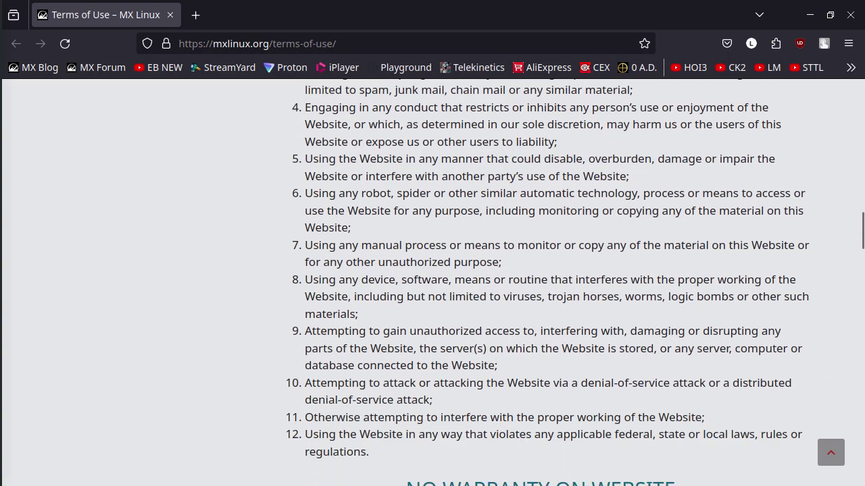
{"action": "scroll", "coordinate": [432, 283], "scroll_direction": "up", "scroll_amount": 6}
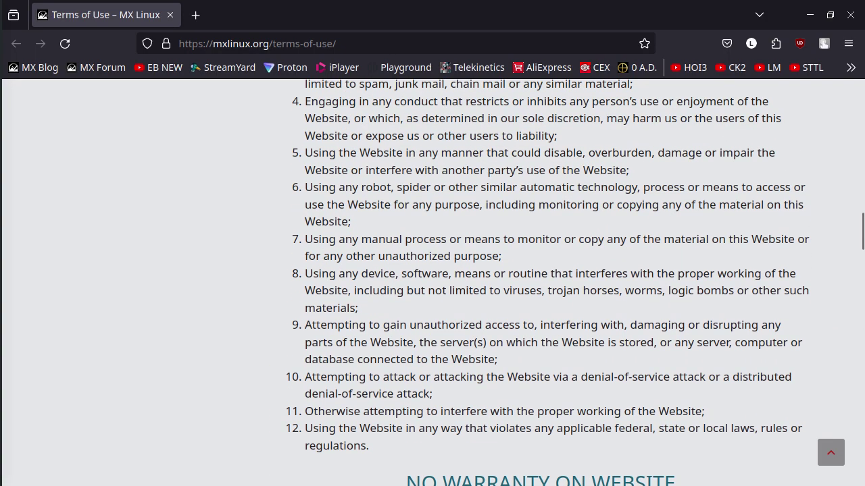
{"action": "scroll", "coordinate": [433, 283], "scroll_direction": "down", "scroll_amount": 5}
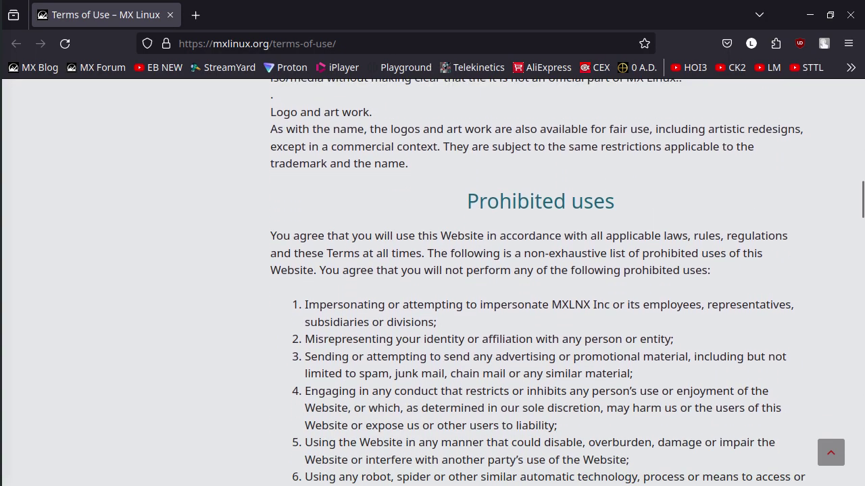
{"action": "scroll", "coordinate": [432, 283], "scroll_direction": "down", "scroll_amount": 1}
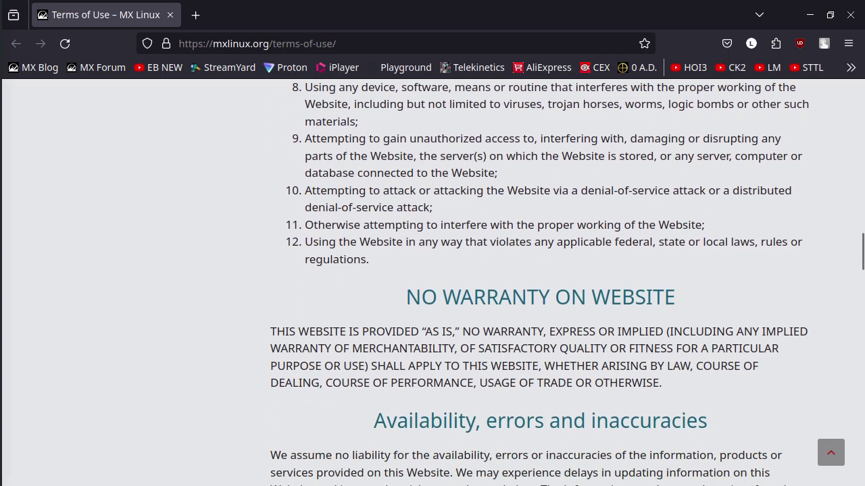
{"action": "scroll", "coordinate": [433, 284], "scroll_direction": "down", "scroll_amount": 1}
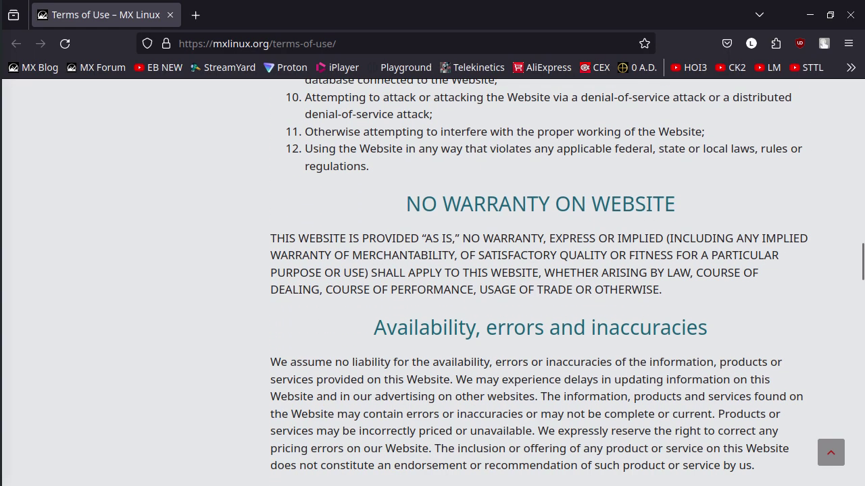
{"action": "scroll", "coordinate": [432, 284], "scroll_direction": "down", "scroll_amount": 2}
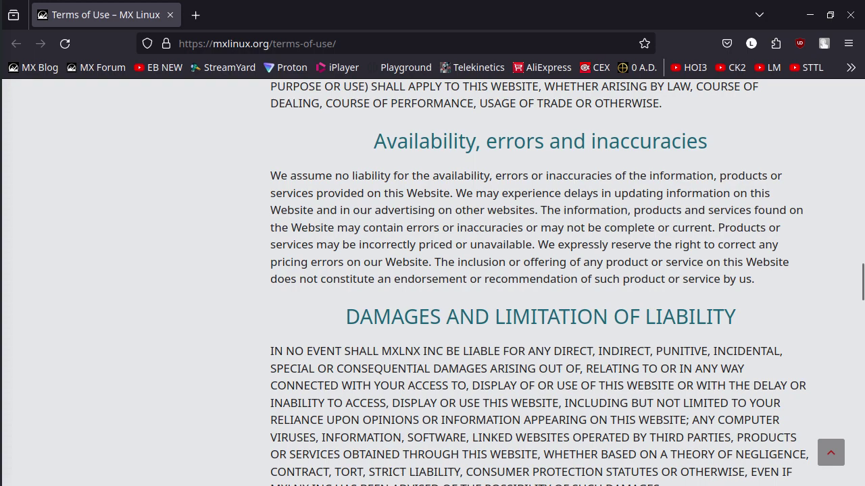
{"action": "scroll", "coordinate": [432, 284], "scroll_direction": "down", "scroll_amount": 3}
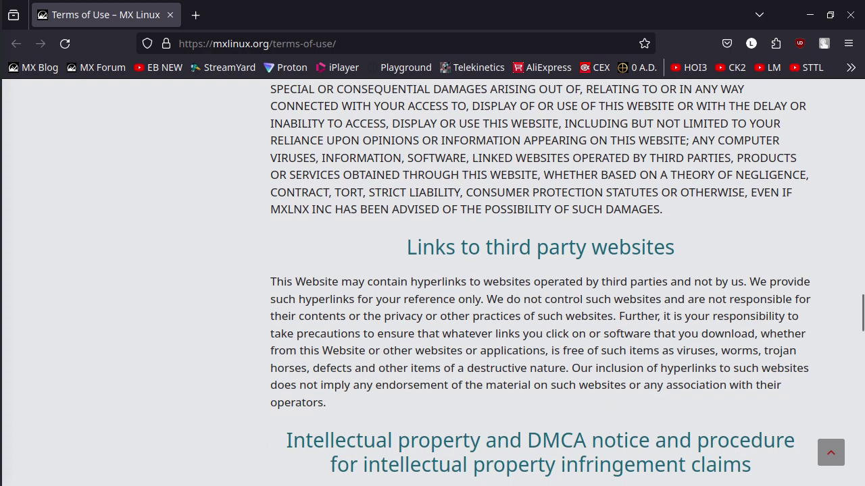
{"action": "scroll", "coordinate": [432, 283], "scroll_direction": "down", "scroll_amount": 2}
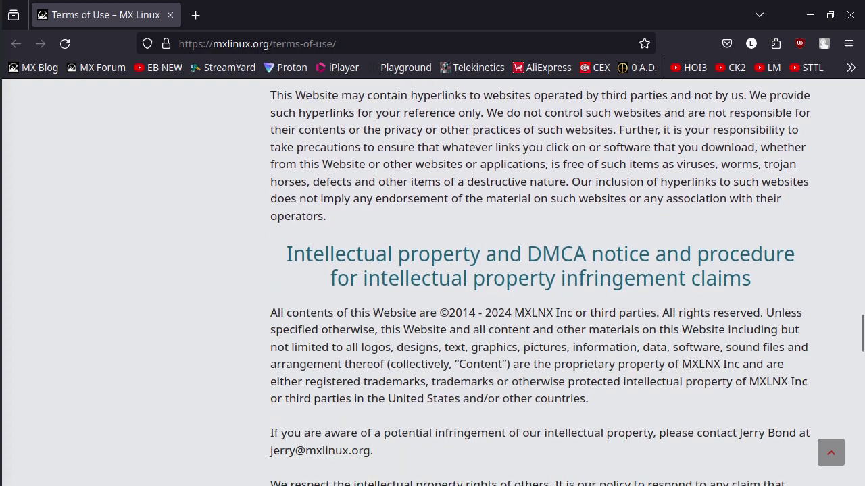
{"action": "scroll", "coordinate": [432, 284], "scroll_direction": "down", "scroll_amount": 8}
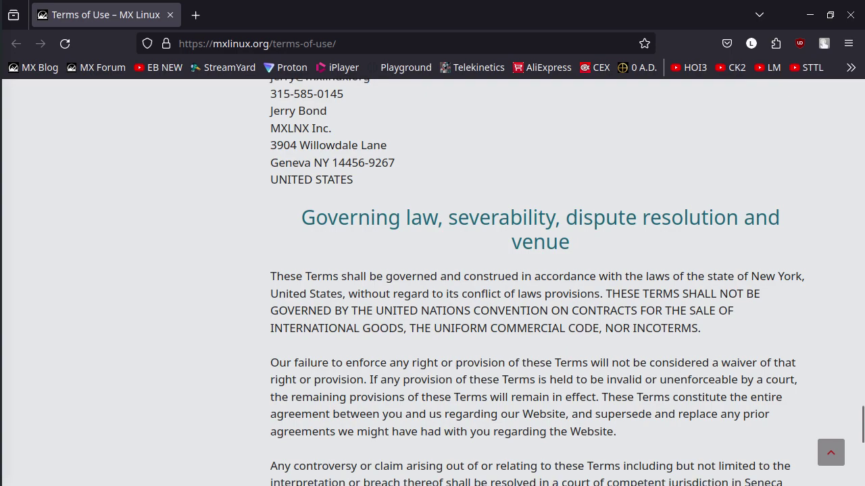
{"action": "scroll", "coordinate": [432, 284], "scroll_direction": "down", "scroll_amount": 4}
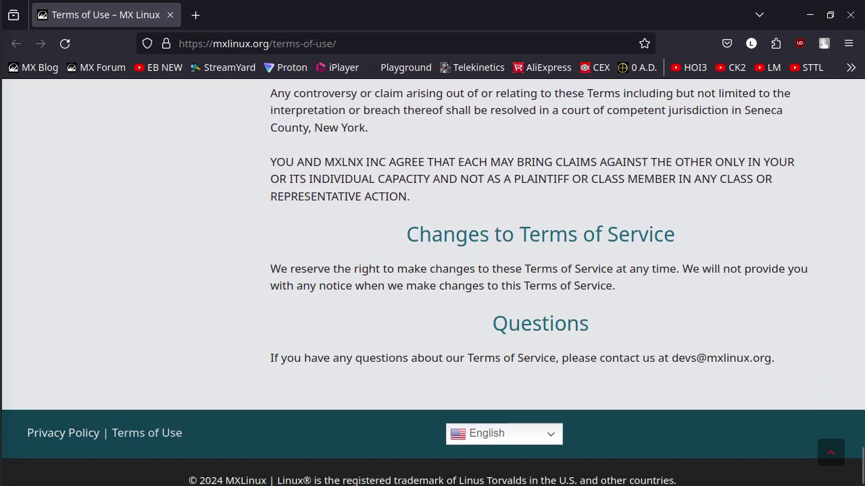
{"action": "scroll", "coordinate": [433, 284], "scroll_direction": "up", "scroll_amount": 8}
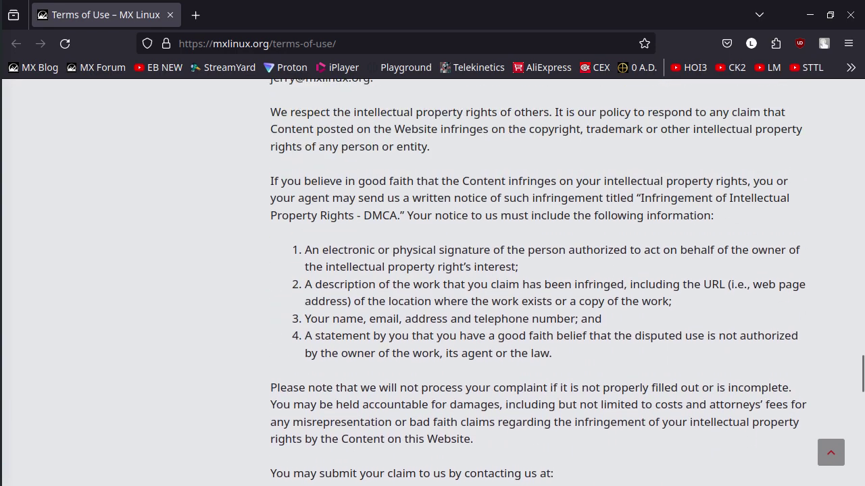
{"action": "scroll", "coordinate": [539, 283], "scroll_direction": "up", "scroll_amount": 10}
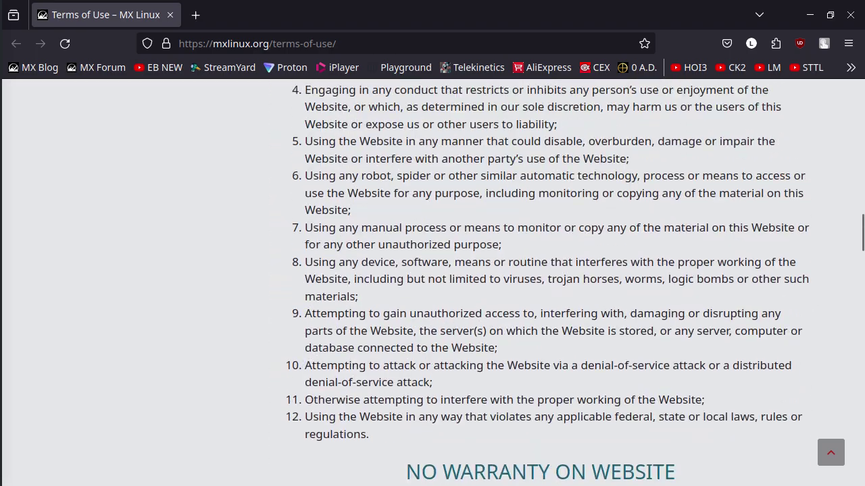
{"action": "scroll", "coordinate": [539, 284], "scroll_direction": "up", "scroll_amount": 10}
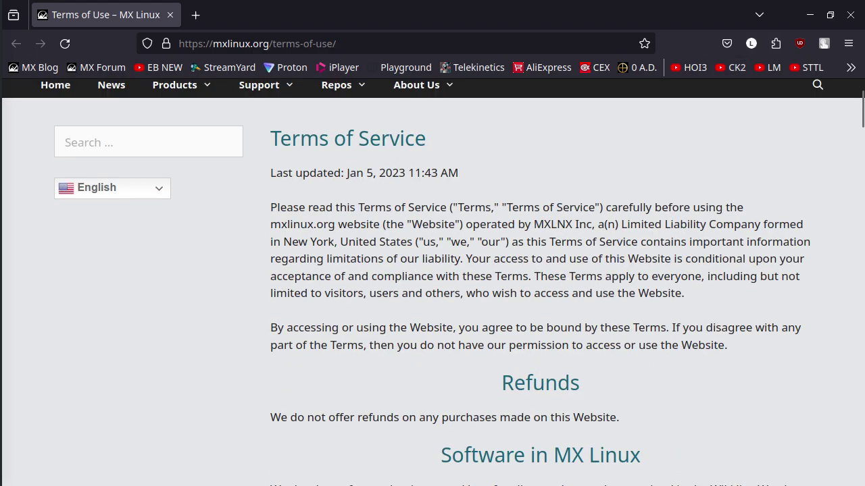
{"action": "left_click", "coordinate": [851, 14]}
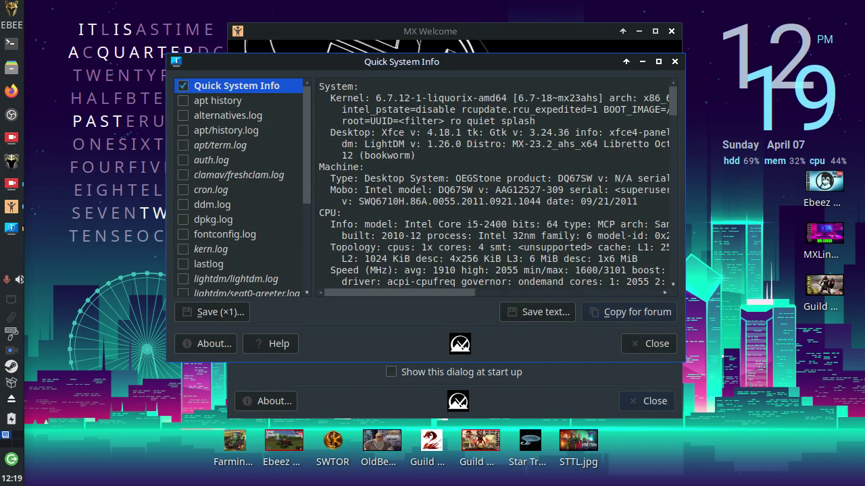
Scroll through the Quick System Info inxi report
{"action": "scroll", "coordinate": [493, 186], "scroll_direction": "down", "scroll_amount": 4}
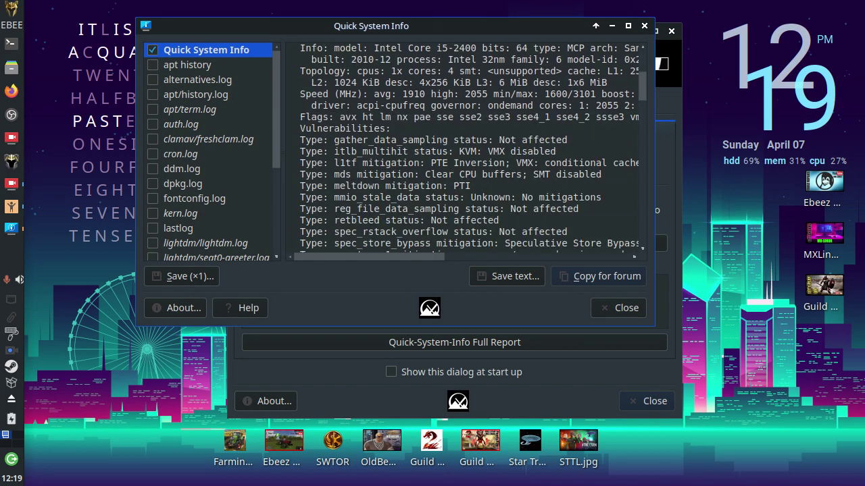
{"action": "scroll", "coordinate": [467, 149], "scroll_direction": "up", "scroll_amount": 3}
{"action": "scroll", "coordinate": [466, 148], "scroll_direction": "down", "scroll_amount": 15}
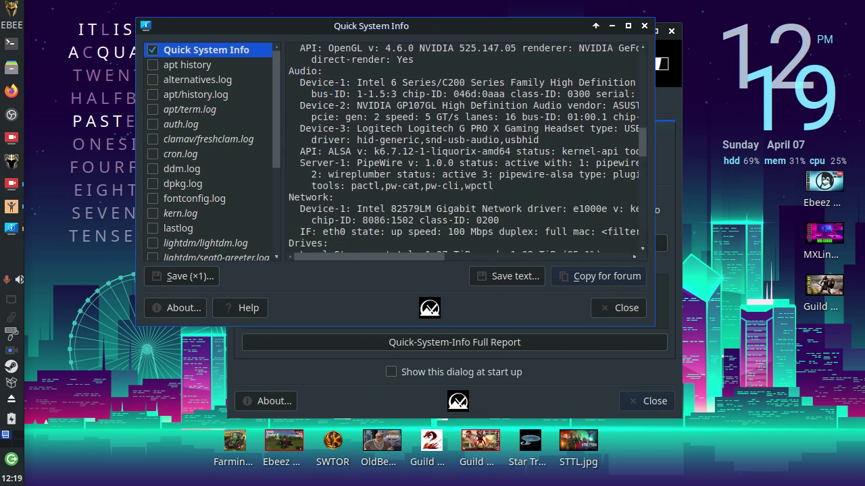
{"action": "scroll", "coordinate": [464, 148], "scroll_direction": "down", "scroll_amount": 16}
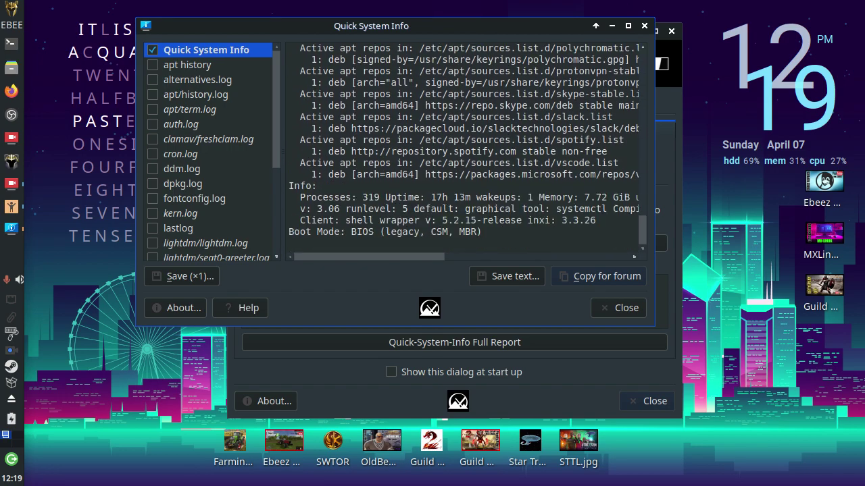
{"action": "scroll", "coordinate": [467, 148], "scroll_direction": "up", "scroll_amount": 18}
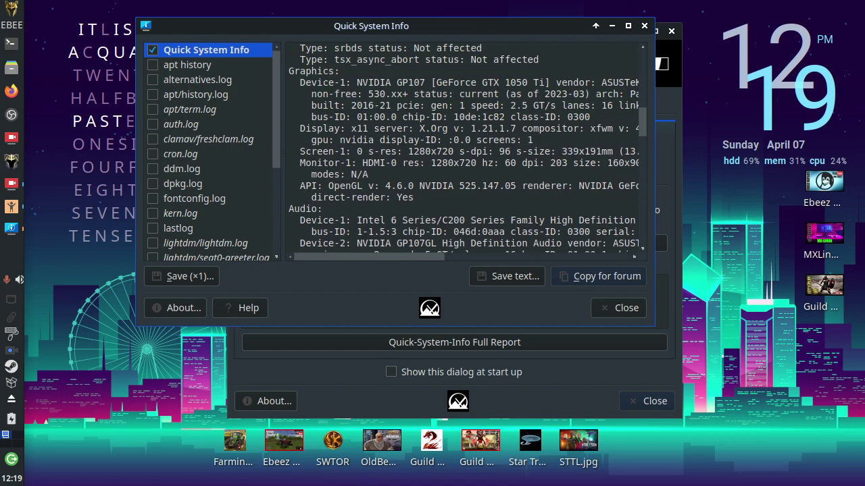
{"action": "scroll", "coordinate": [466, 149], "scroll_direction": "up", "scroll_amount": 10}
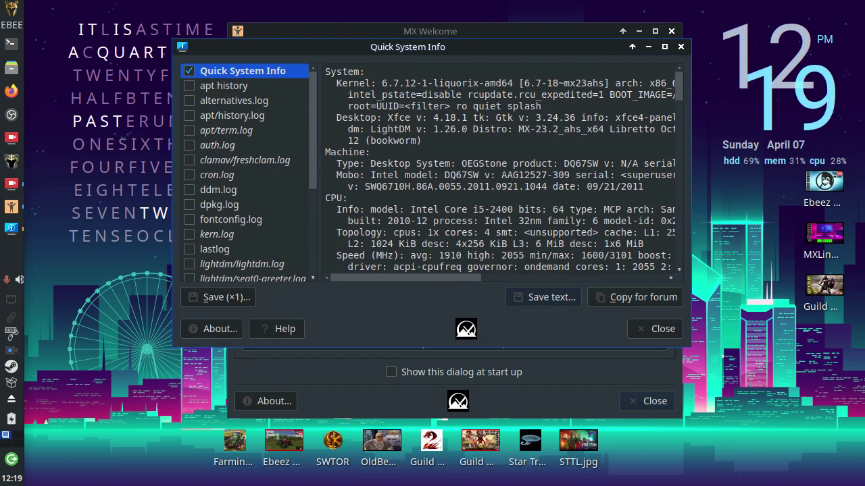
Save the report as inxi.txt in the Documents folder and dismiss the confirmation
{"action": "key", "text": "alt+t"}
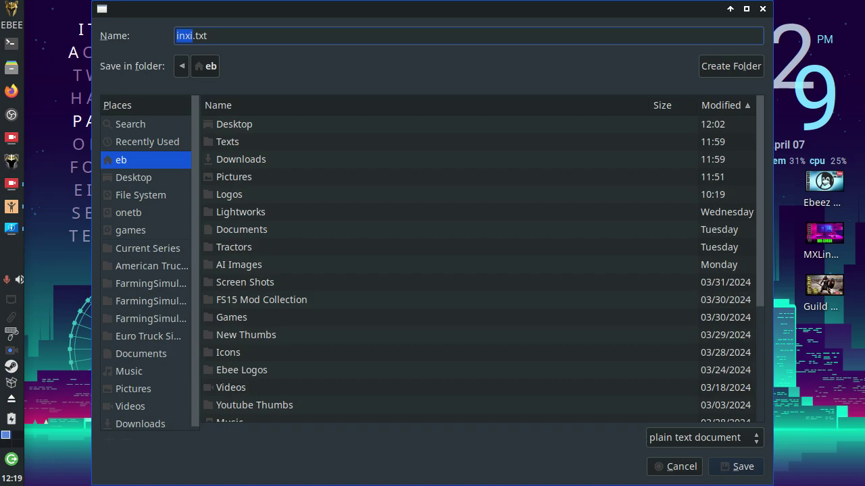
{"action": "left_click", "coordinate": [242, 230]}
{"action": "left_click", "coordinate": [242, 229]}
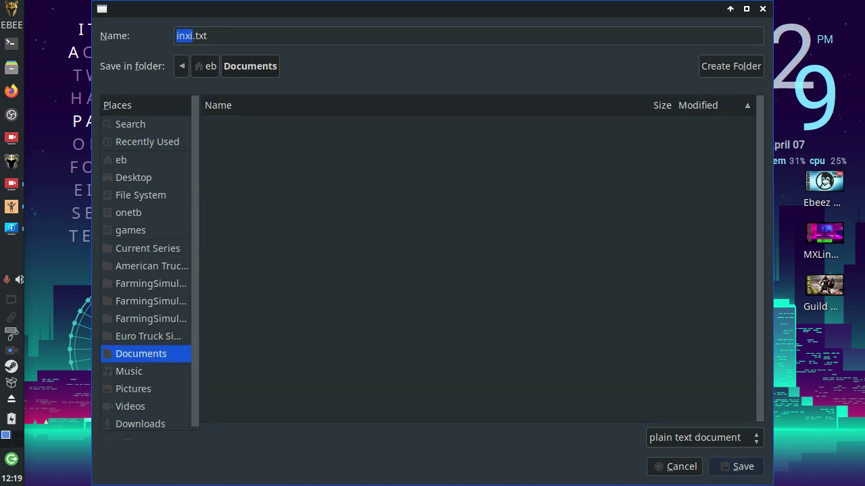
{"action": "key", "text": "Return"}
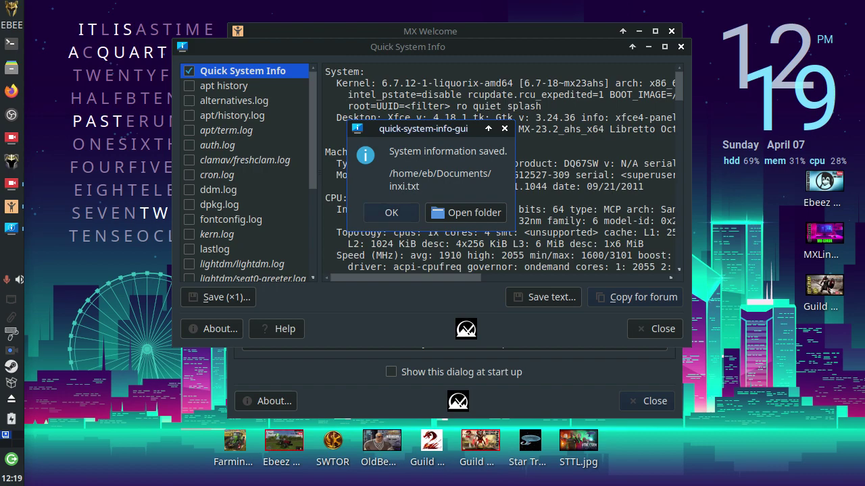
{"action": "key", "text": "Return"}
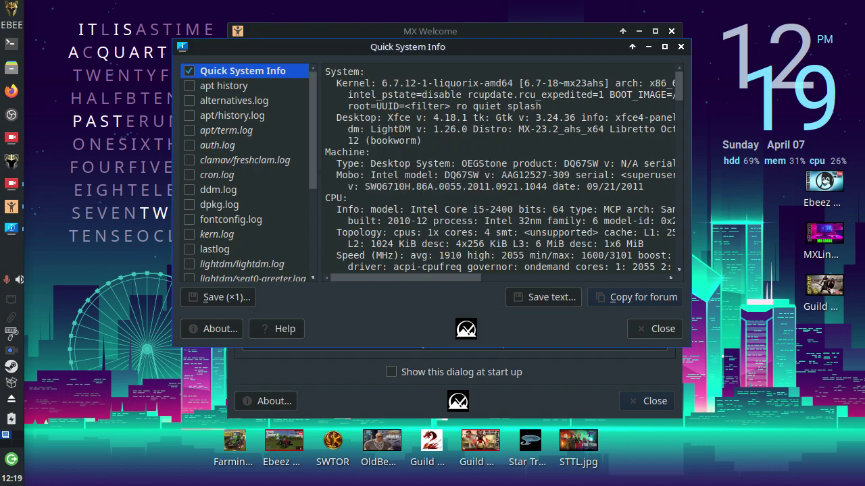
Close Quick System Info, check MX Welcome version 24.12.04, then nudge the window up
{"action": "key", "text": "Escape"}
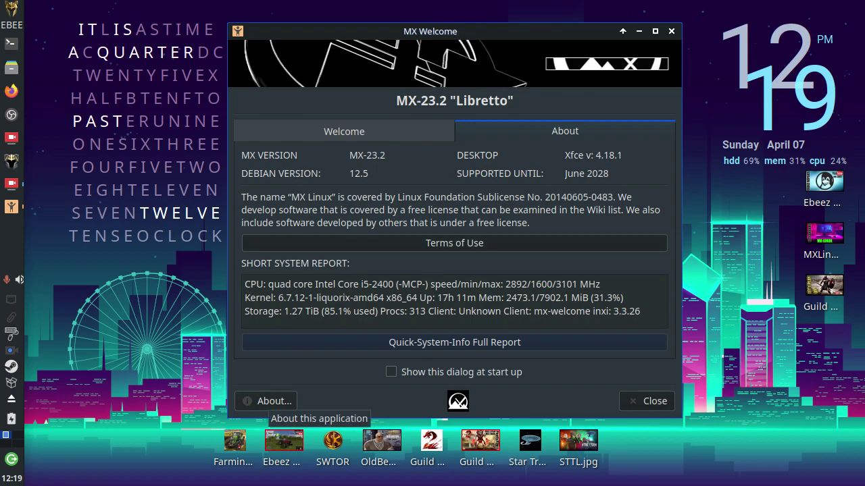
{"action": "left_click", "coordinate": [274, 401]}
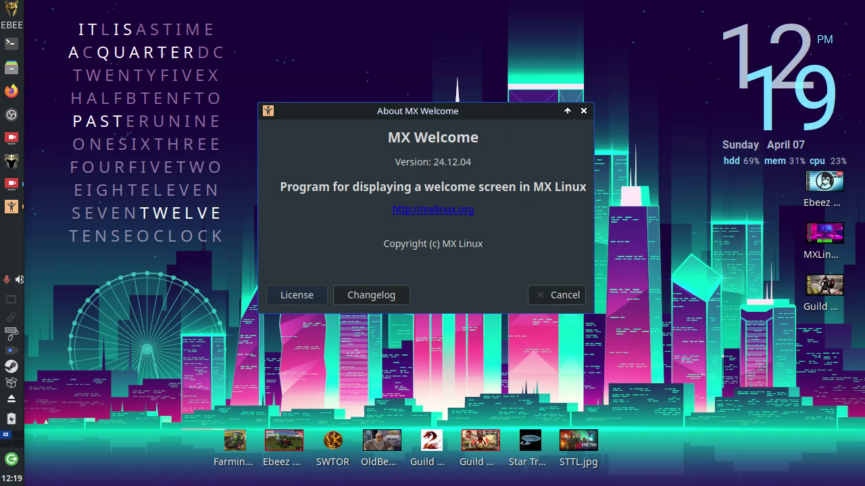
{"action": "key", "text": "Escape"}
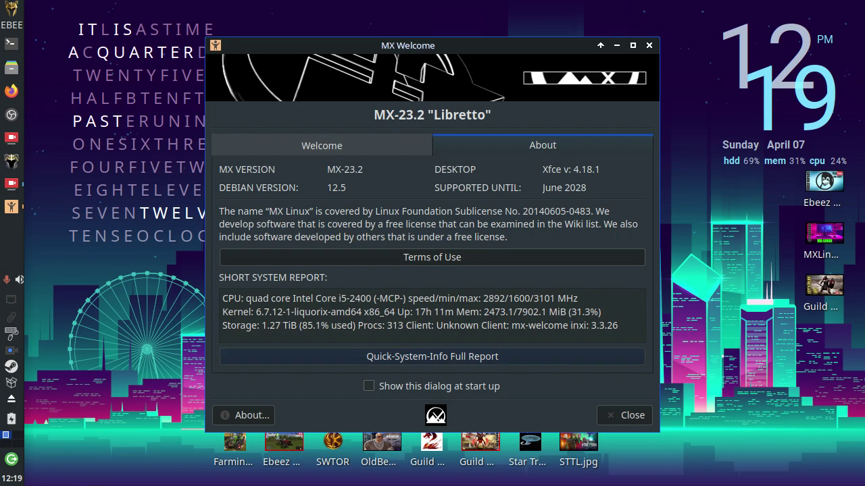
{"action": "left_click_drag", "start_coordinate": [407, 45], "coordinate": [437, 31]}
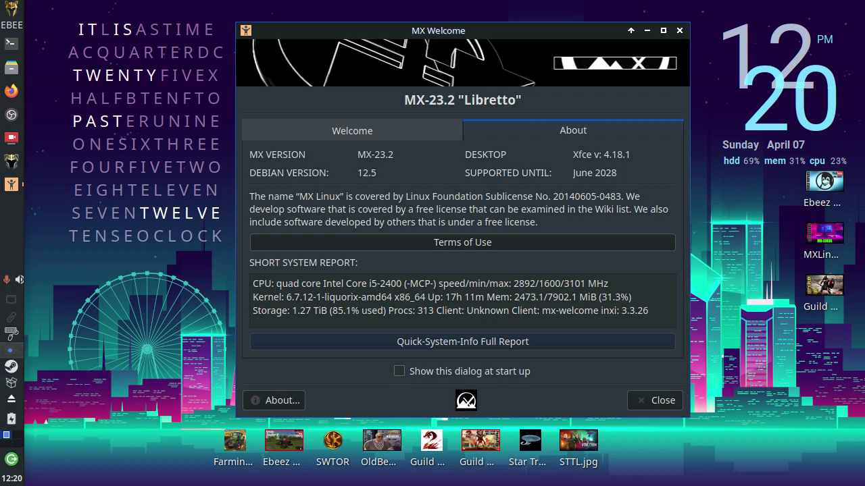
{"action": "right_click", "coordinate": [10, 351]}
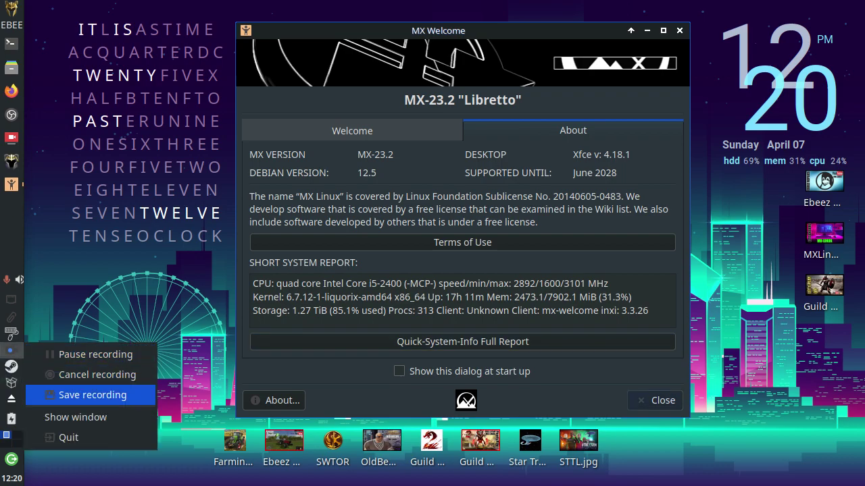